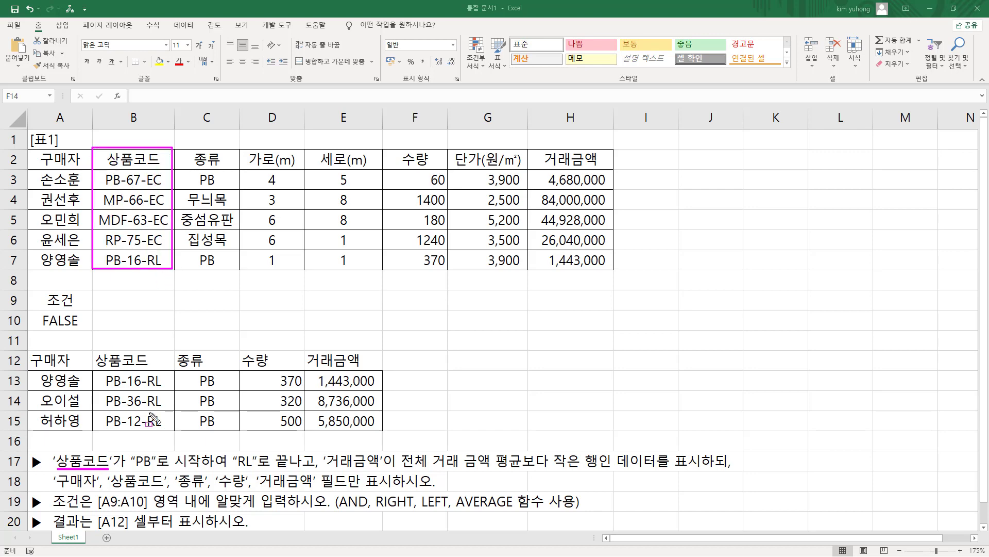
- Examine the row 17 filter conditions on 상품코드 and 거래금액 against the table's product codes
drag(131, 468, 313, 469)
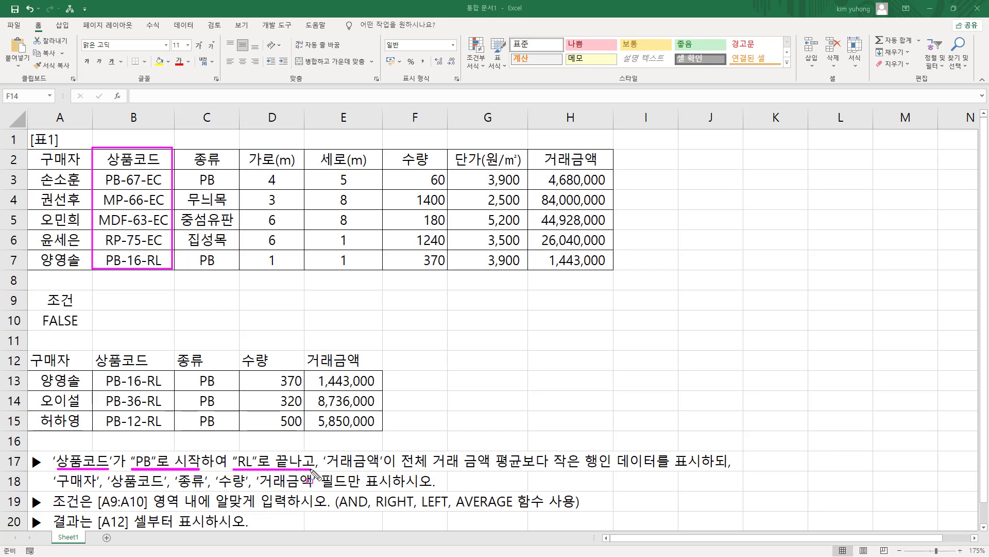
drag(105, 252, 119, 268)
mouse_move(104, 172)
mouse_down()
mouse_move(122, 172)
mouse_move(123, 187)
mouse_move(103, 186)
mouse_up()
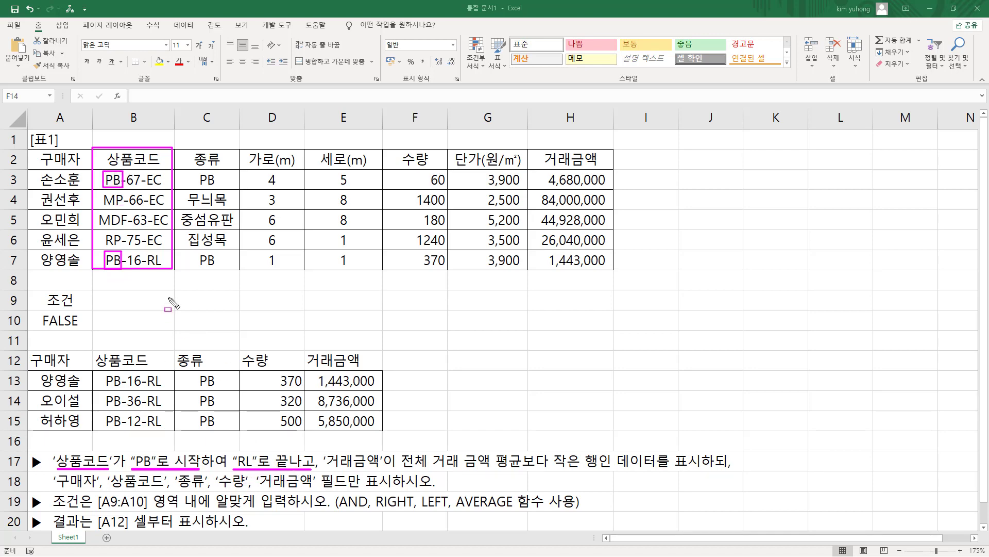
mouse_move(150, 255)
mouse_down()
mouse_move(163, 253)
mouse_move(148, 268)
mouse_up()
mouse_move(35, 176)
mouse_down()
mouse_move(78, 226)
mouse_move(51, 263)
mouse_move(82, 270)
mouse_up()
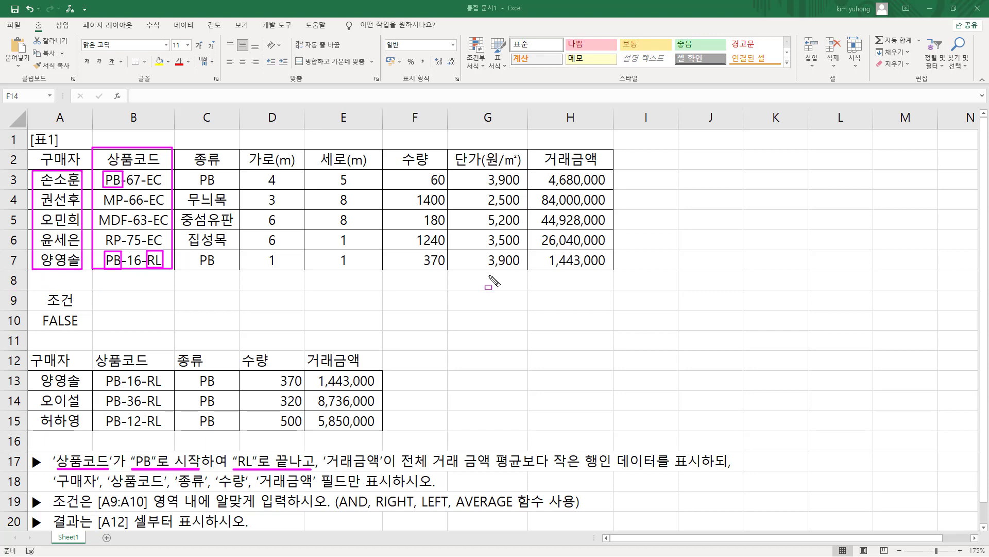
mouse_move(320, 448)
mouse_down()
mouse_move(340, 463)
mouse_move(389, 472)
mouse_move(602, 469)
mouse_up()
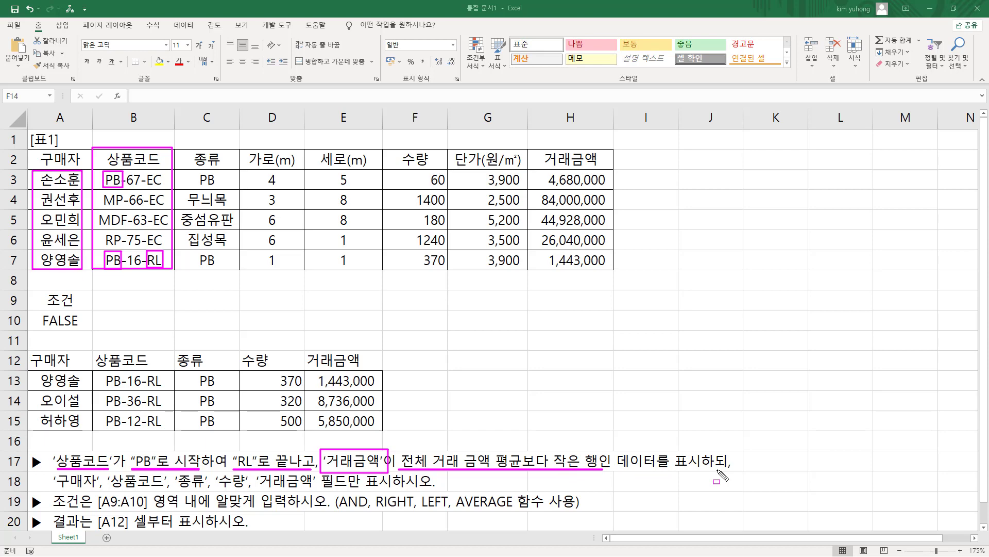
key(e)
- Read the task's requirements for the criteria range A9:A10, the allowed functions and the output starting at A12
drag(54, 449, 112, 470)
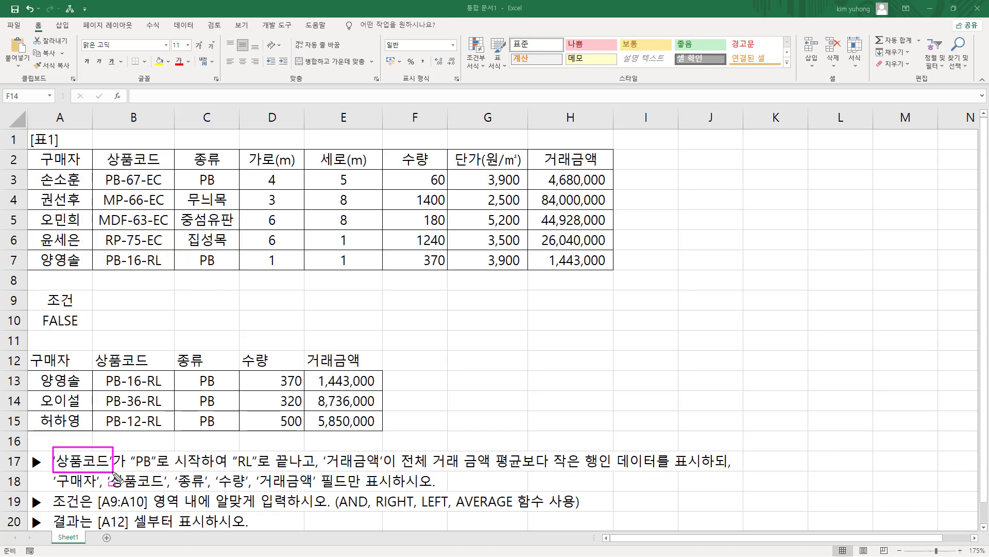
drag(323, 447, 381, 470)
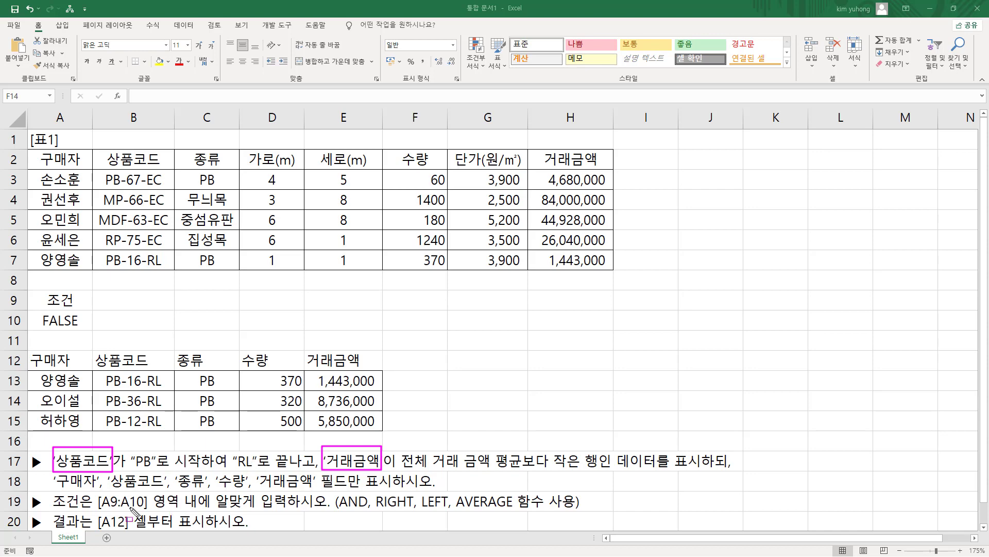
mouse_move(48, 512)
mouse_down()
mouse_move(121, 513)
mouse_move(149, 492)
mouse_move(99, 490)
mouse_up()
drag(149, 512, 324, 511)
mouse_move(36, 301)
mouse_down()
mouse_move(29, 290)
mouse_move(98, 337)
mouse_move(91, 328)
mouse_up()
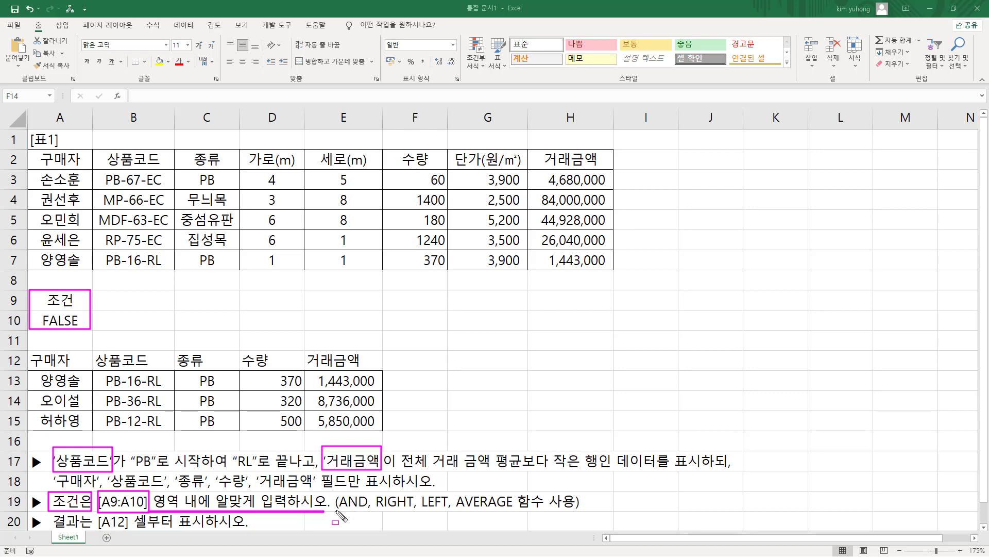
drag(335, 509, 578, 510)
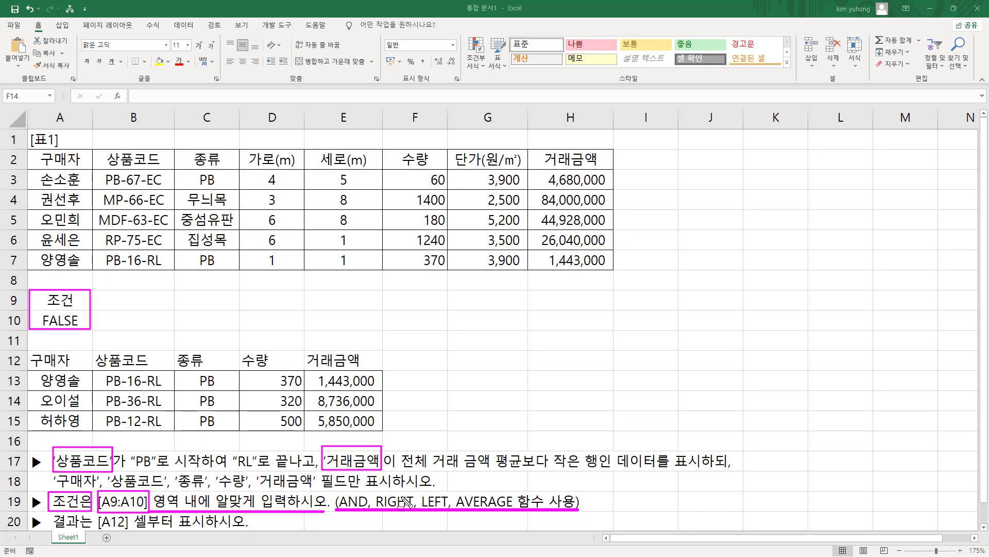
mouse_move(335, 487)
mouse_down()
mouse_move(353, 512)
mouse_move(578, 518)
mouse_up()
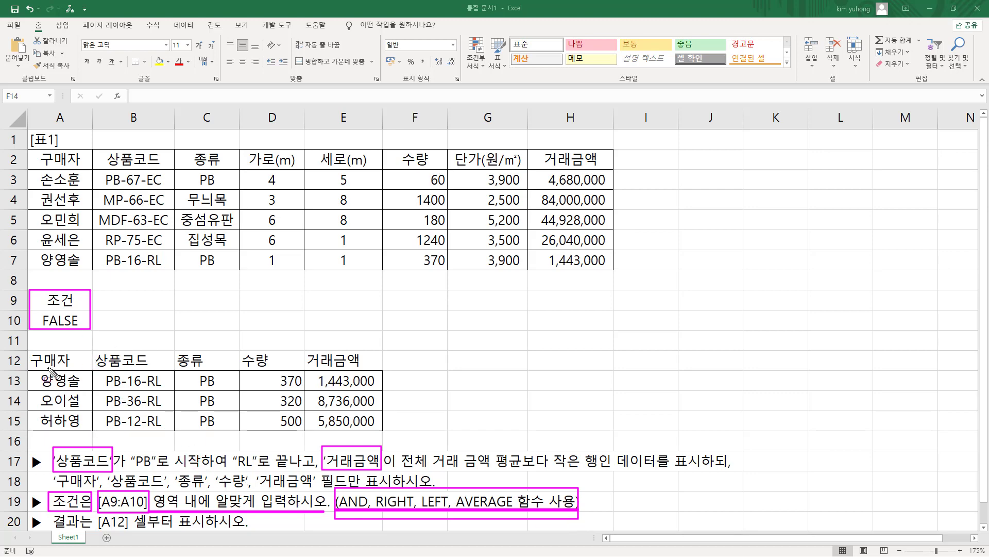
mouse_move(52, 526)
mouse_down()
mouse_move(92, 527)
mouse_move(118, 514)
mouse_move(128, 531)
mouse_move(96, 531)
mouse_move(210, 528)
mouse_up()
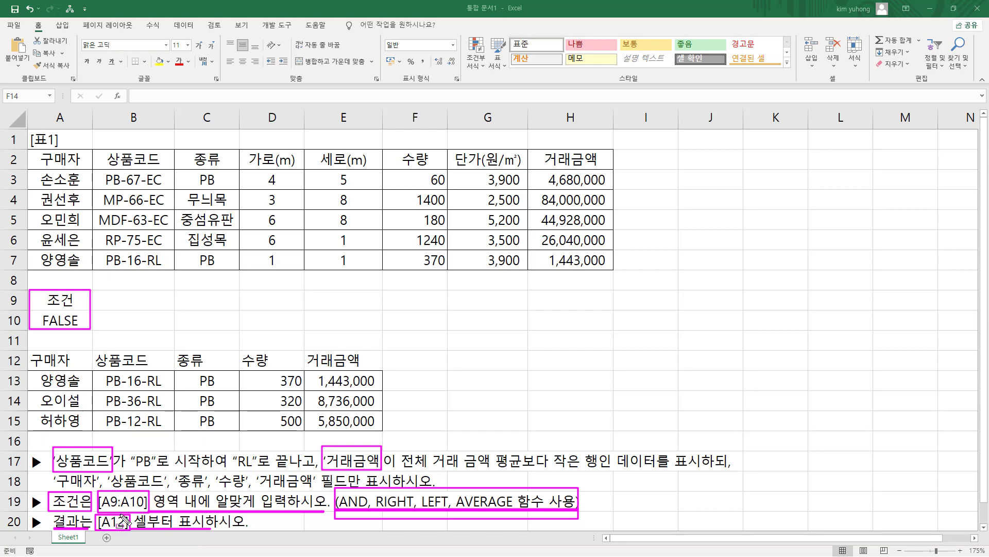
mouse_move(30, 350)
mouse_down()
mouse_move(83, 370)
mouse_move(305, 380)
mouse_move(386, 444)
mouse_move(381, 429)
mouse_up()
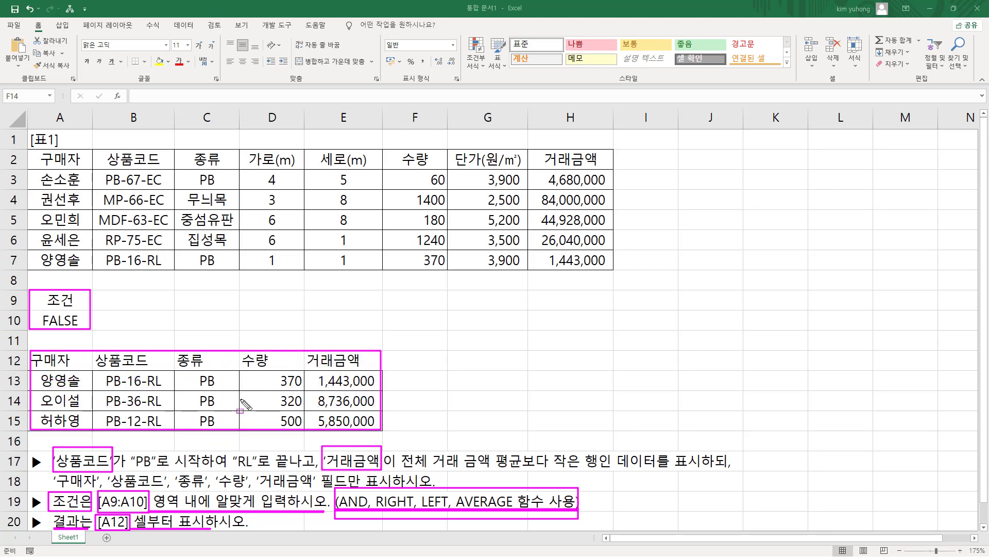
key(e)
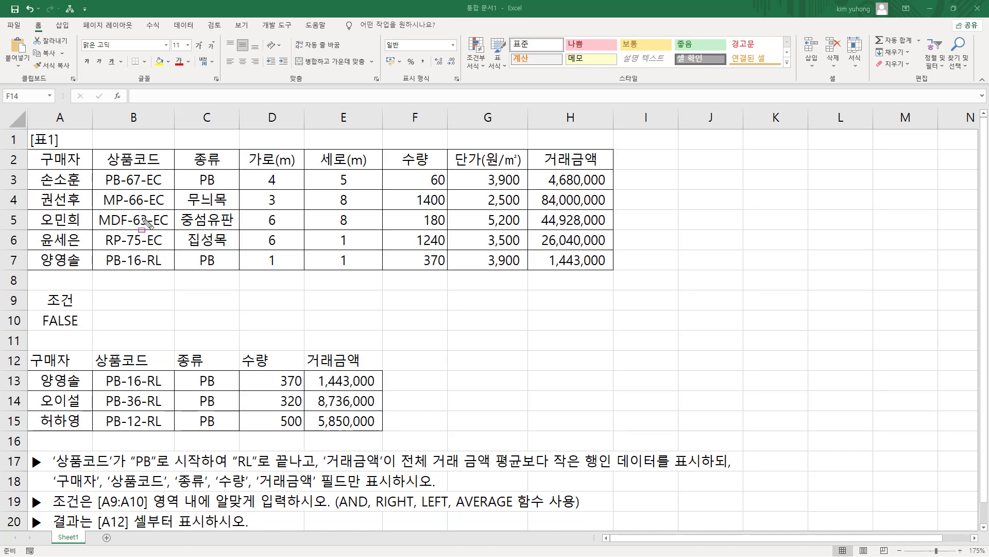
- Match the source table, the criteria cells A9:A10 and the output cell A12 to the written instructions
mouse_move(27, 128)
mouse_down()
mouse_move(530, 264)
mouse_move(624, 273)
mouse_move(616, 269)
mouse_up()
mouse_move(31, 288)
mouse_down()
mouse_move(234, 430)
mouse_move(383, 433)
mouse_move(40, 310)
mouse_move(33, 290)
mouse_up()
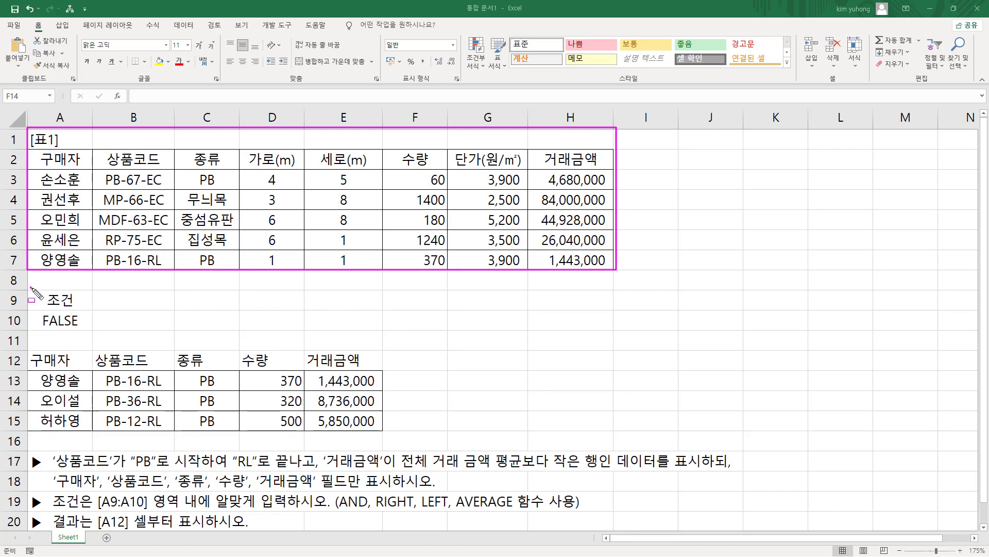
drag(50, 450, 641, 470)
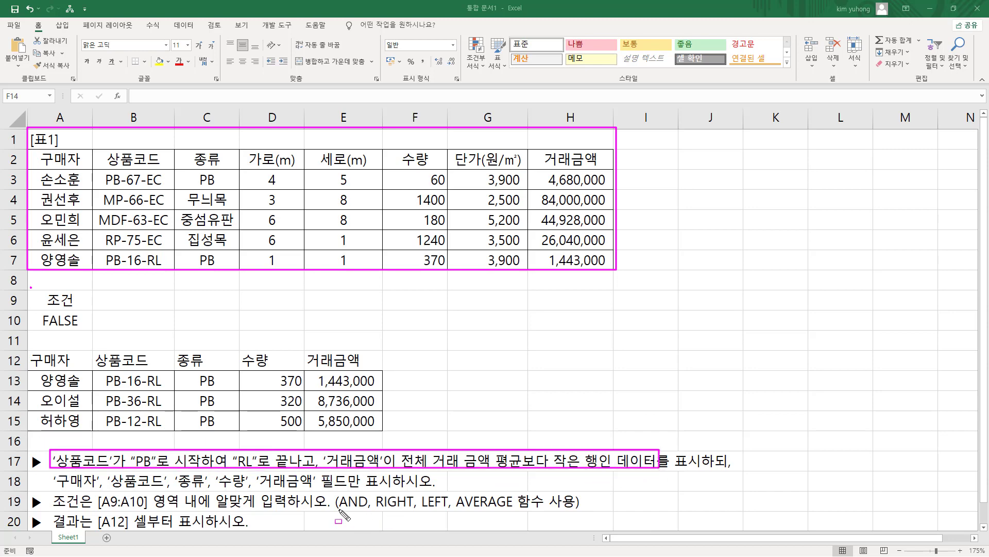
drag(339, 509, 572, 509)
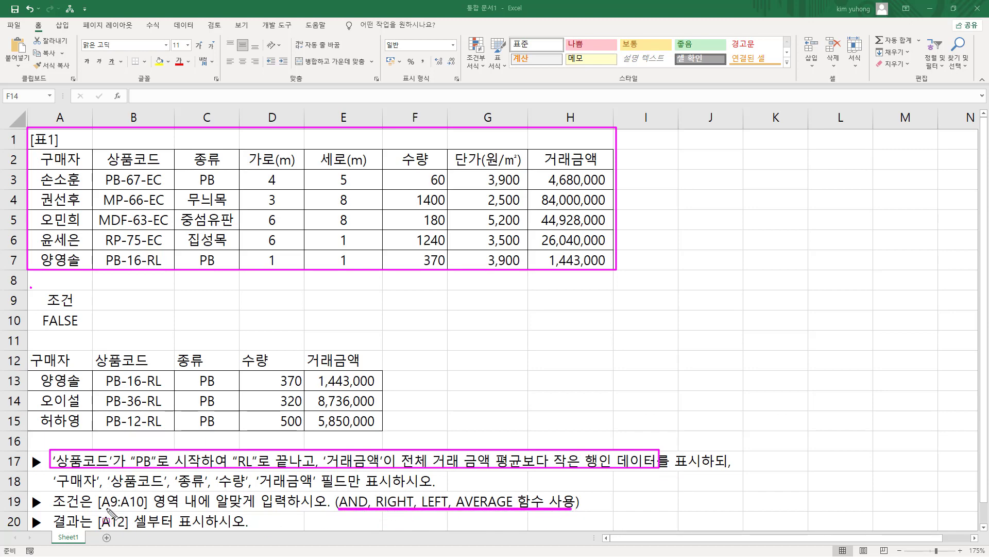
mouse_move(96, 490)
mouse_down()
mouse_move(164, 519)
mouse_move(148, 511)
mouse_move(185, 510)
mouse_up()
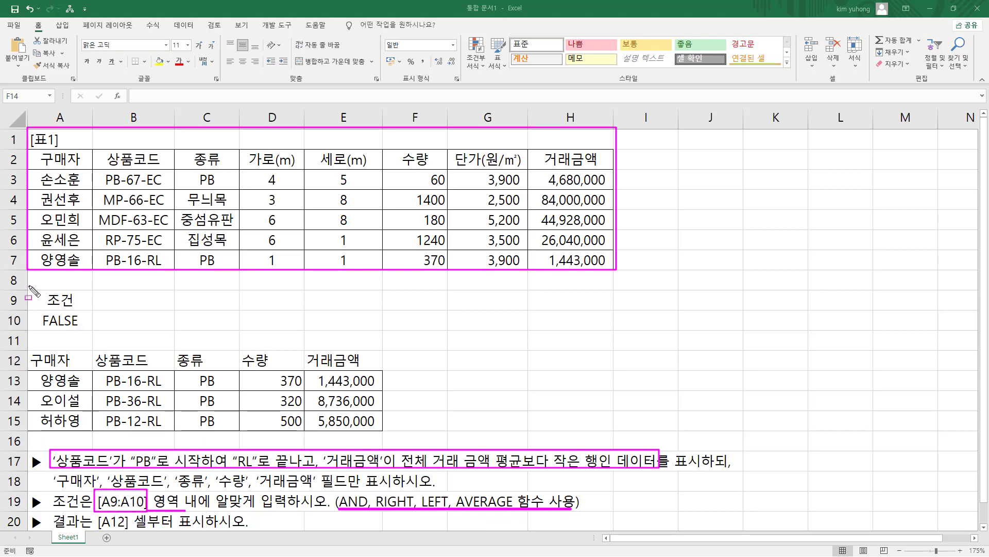
mouse_move(30, 287)
mouse_down()
mouse_move(73, 331)
mouse_move(91, 329)
mouse_up()
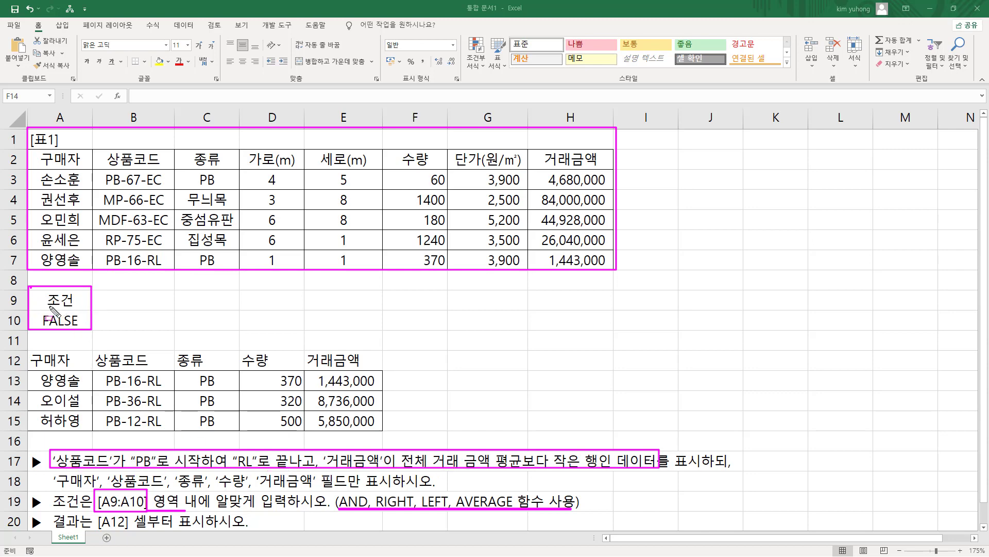
mouse_move(97, 513)
mouse_down()
mouse_move(131, 530)
mouse_move(205, 531)
mouse_up()
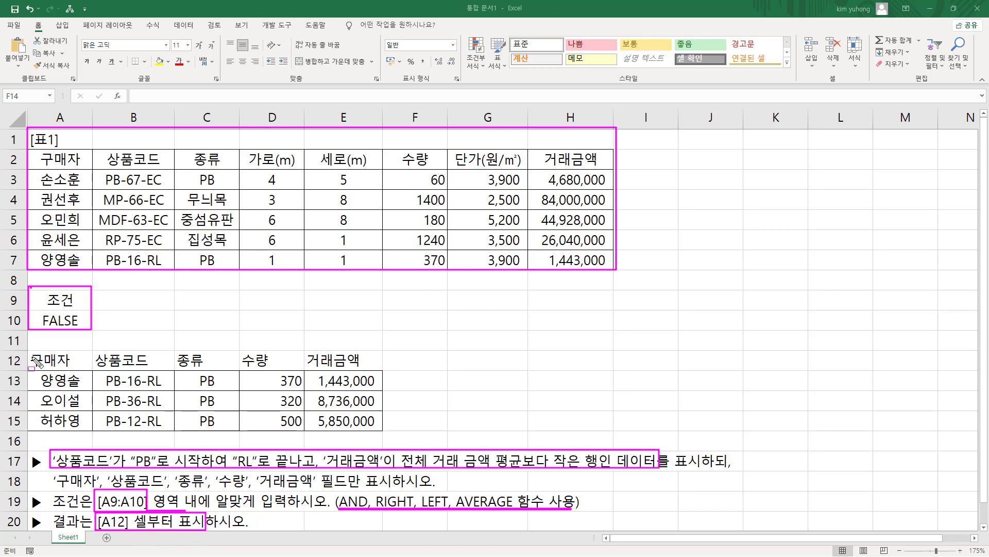
drag(32, 353, 87, 368)
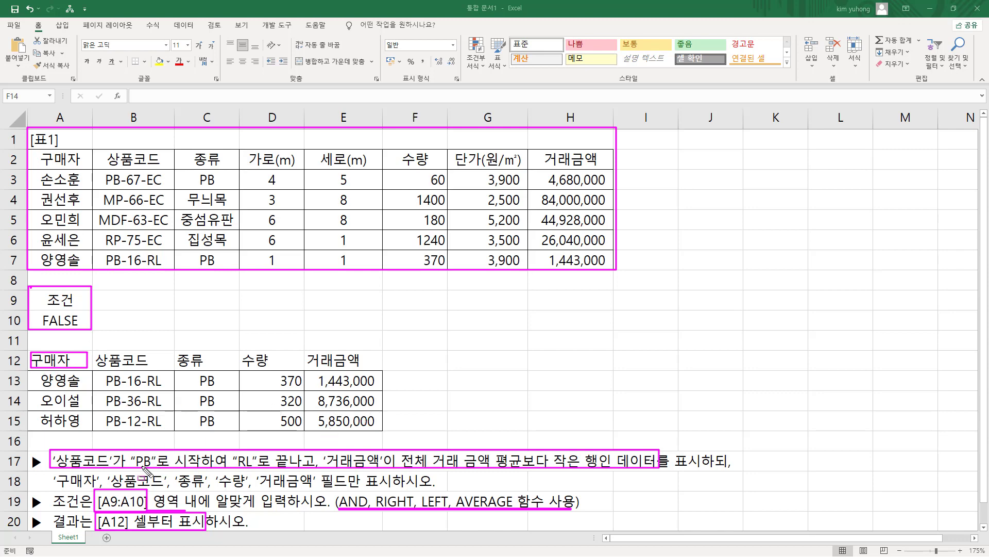
key(e)
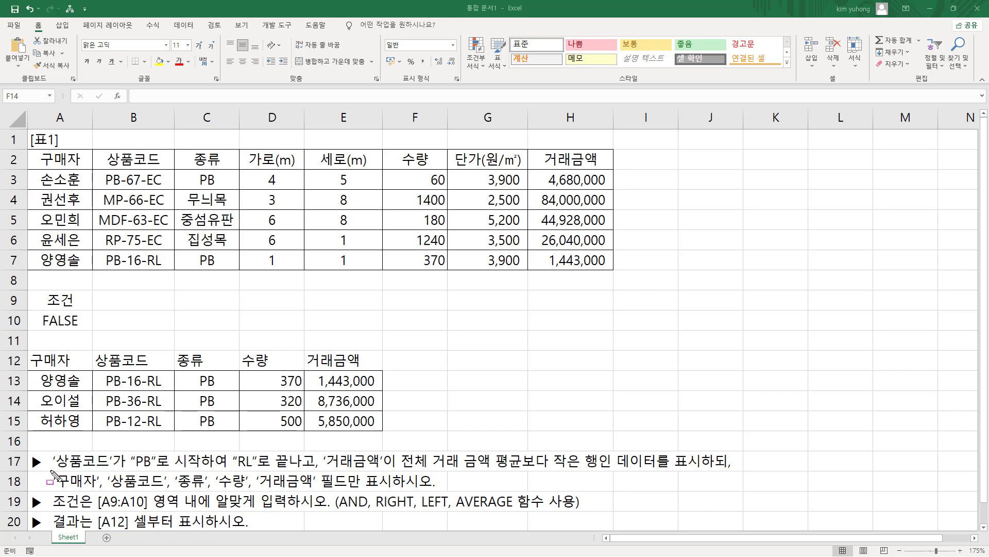
- Compare the fields requested in row 18 with the table headers in row 2 and the output headers in row 12
mouse_move(31, 150)
mouse_down()
mouse_move(48, 164)
mouse_move(98, 174)
mouse_move(613, 166)
mouse_up()
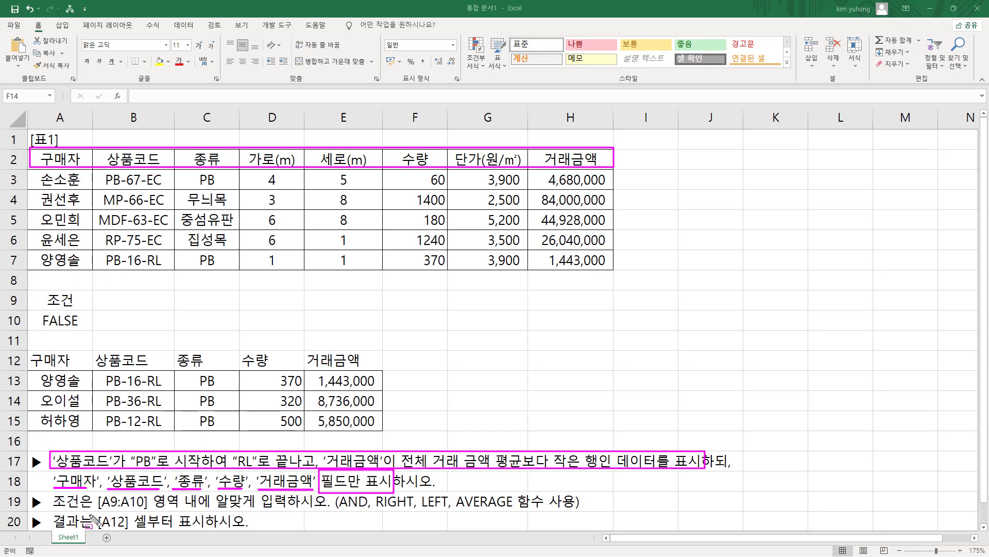
mouse_move(98, 514)
mouse_down()
mouse_move(131, 530)
mouse_move(126, 522)
mouse_up()
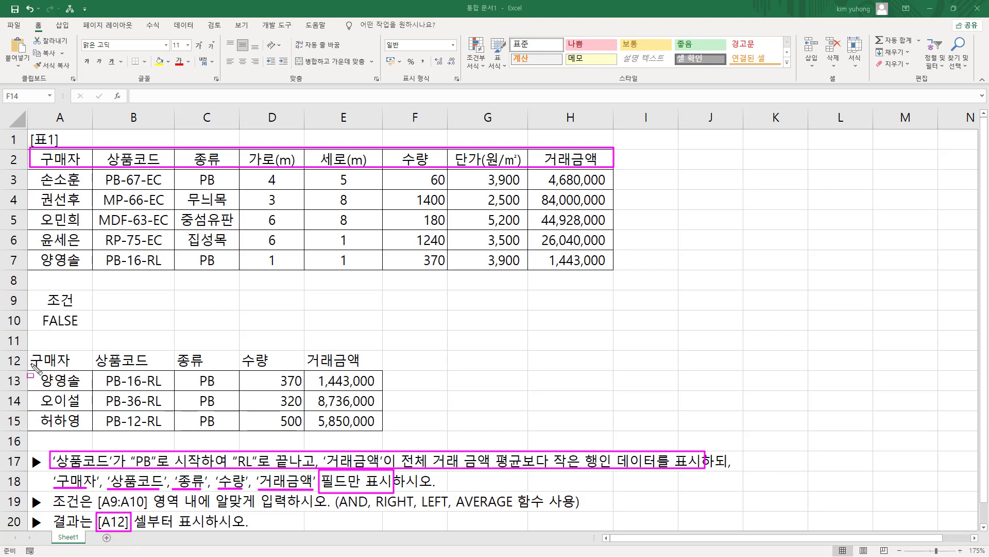
mouse_move(31, 363)
mouse_down()
mouse_move(31, 351)
mouse_move(377, 369)
mouse_up()
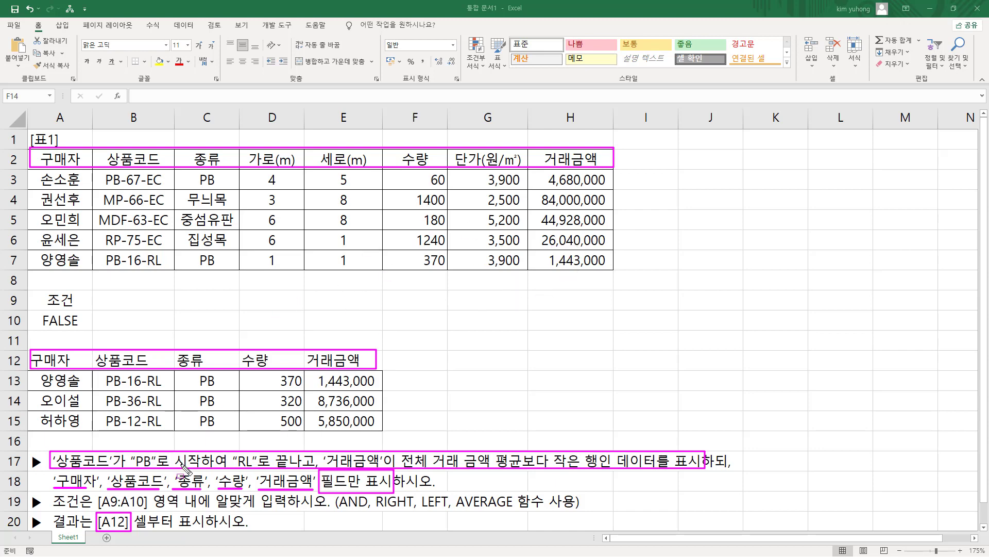
drag(49, 478, 437, 482)
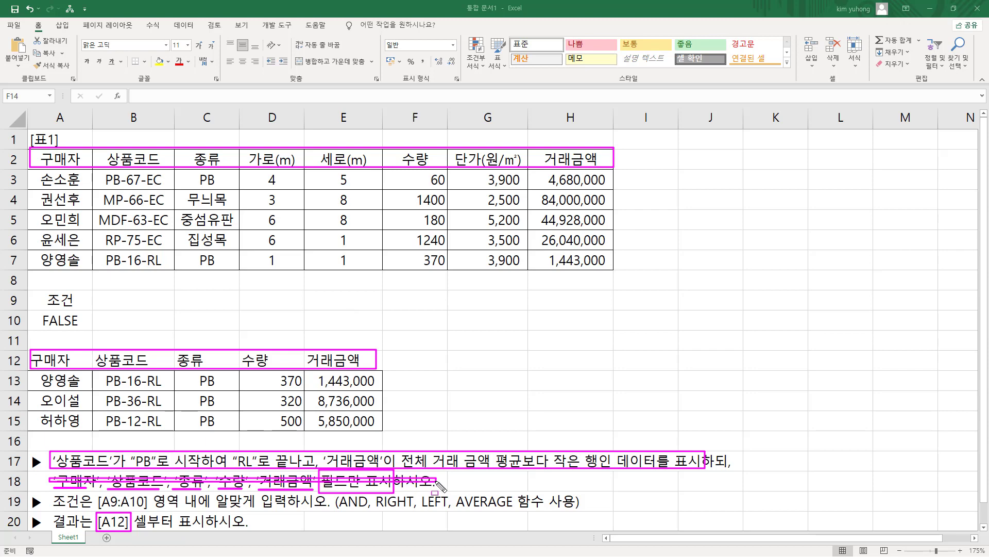
drag(24, 361, 377, 361)
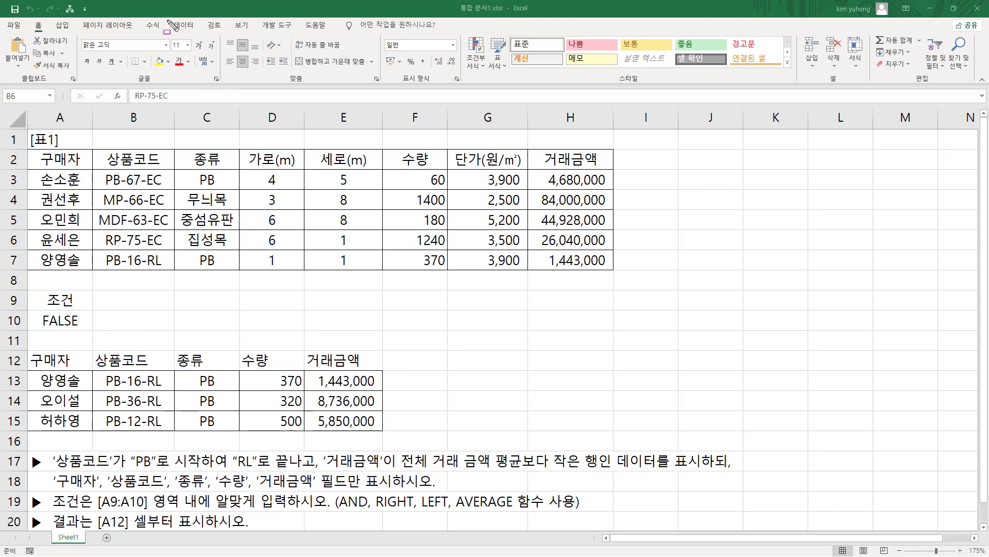
- Open the Advanced Filter settings for the table in A2:H7
drag(170, 18, 198, 31)
key(Escape)
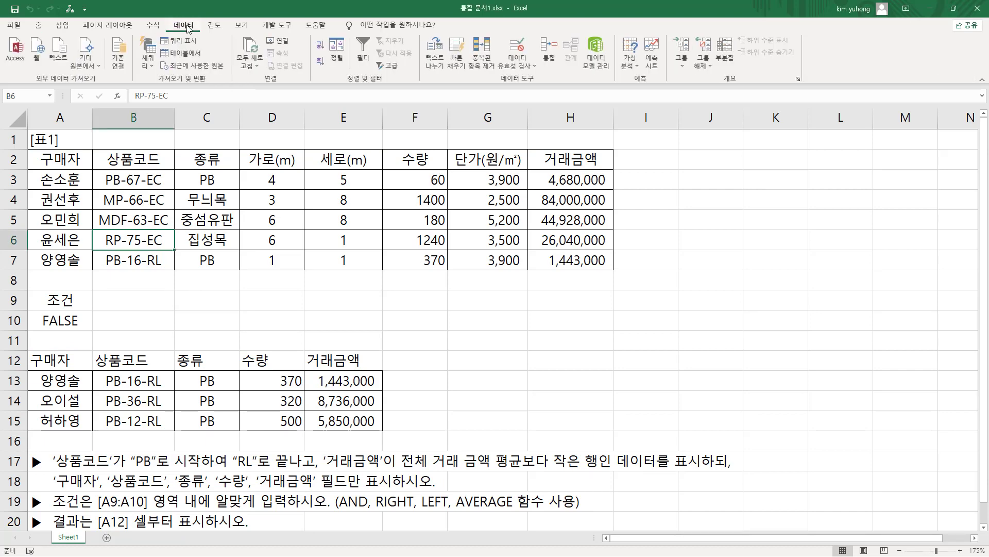
mouse_move(341, 72)
mouse_down()
mouse_move(388, 86)
mouse_move(386, 65)
mouse_move(405, 72)
mouse_up()
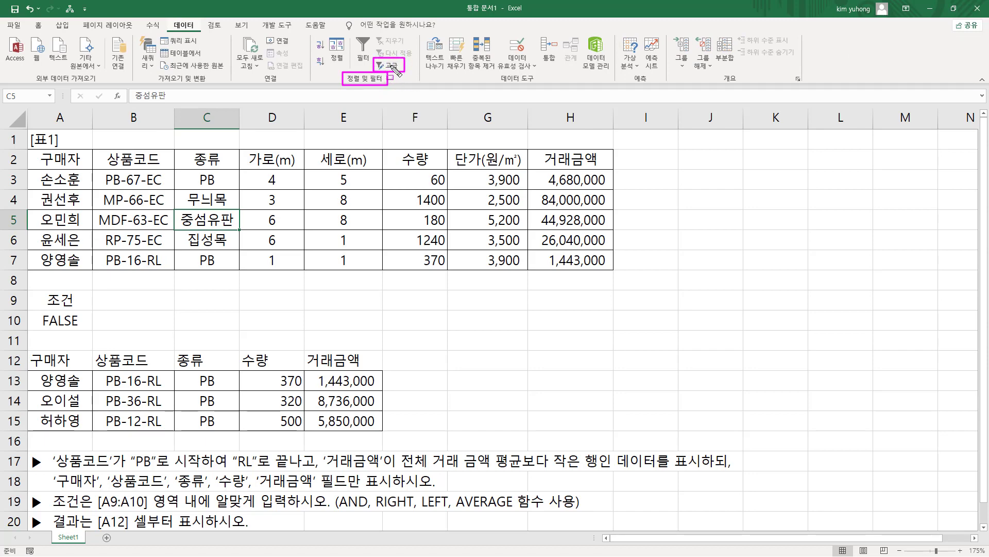
key(Escape)
click(391, 66)
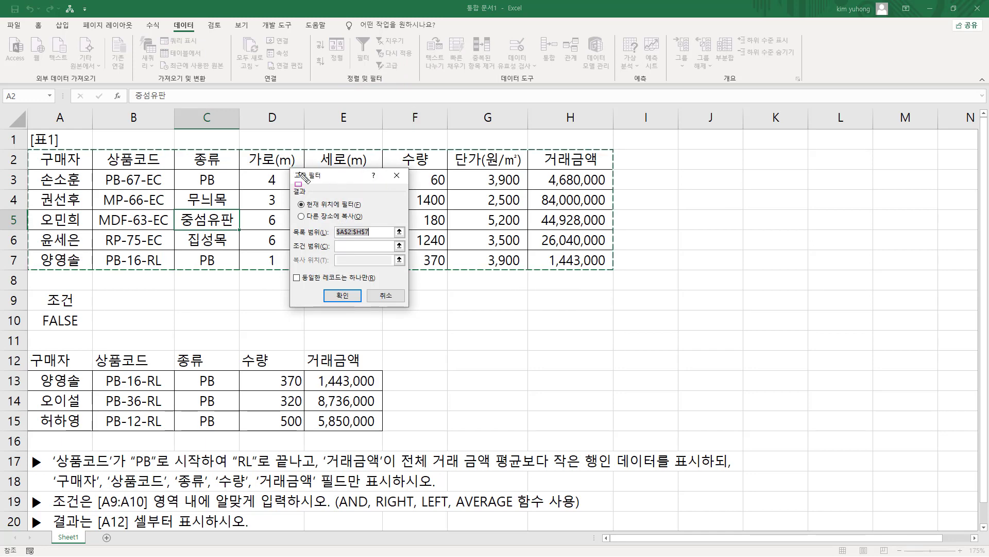
- Set the Advanced Filter to copy its results to another location
mouse_move(289, 169)
mouse_down()
mouse_move(323, 231)
mouse_move(417, 320)
mouse_up()
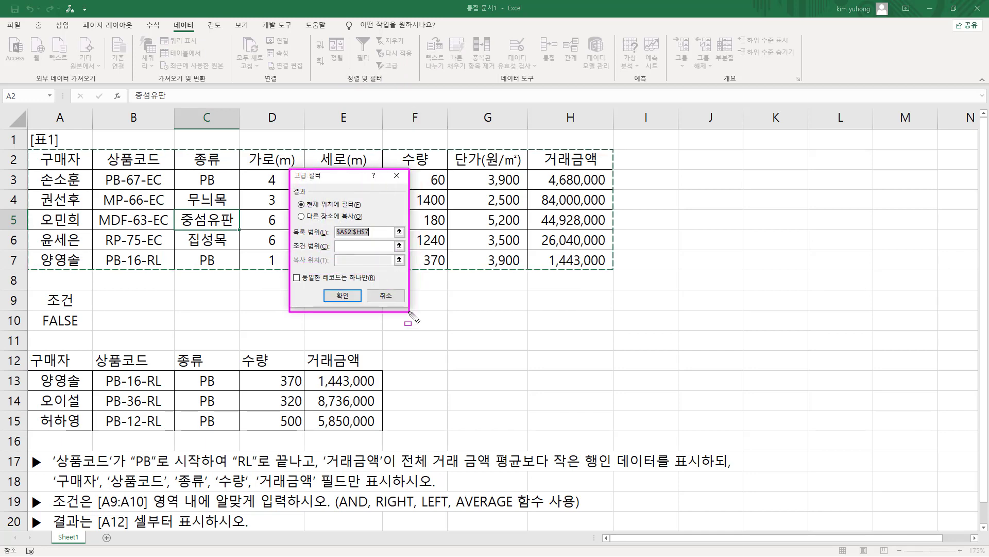
mouse_move(289, 185)
mouse_down()
mouse_move(357, 208)
mouse_move(364, 220)
mouse_up()
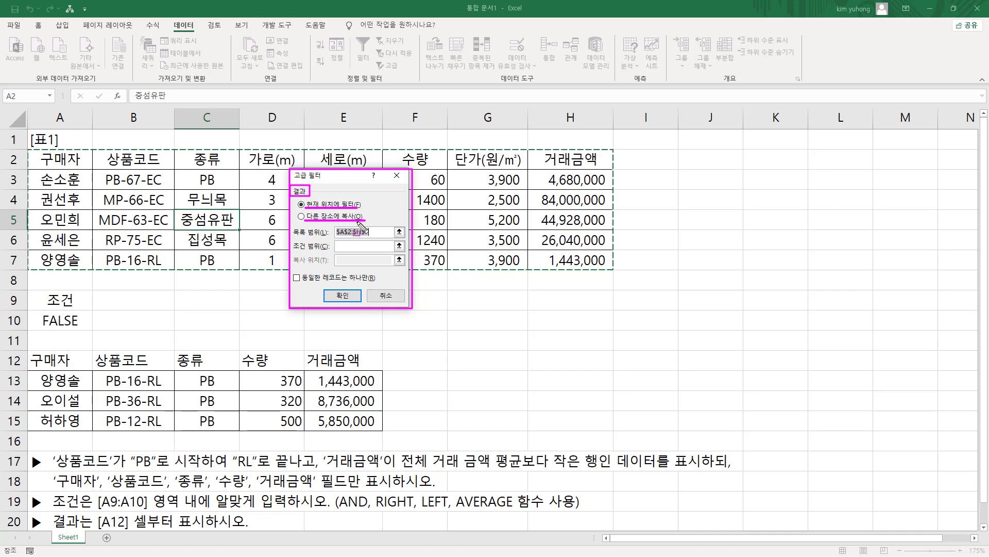
mouse_move(52, 510)
mouse_down()
mouse_move(66, 525)
mouse_move(248, 530)
mouse_up()
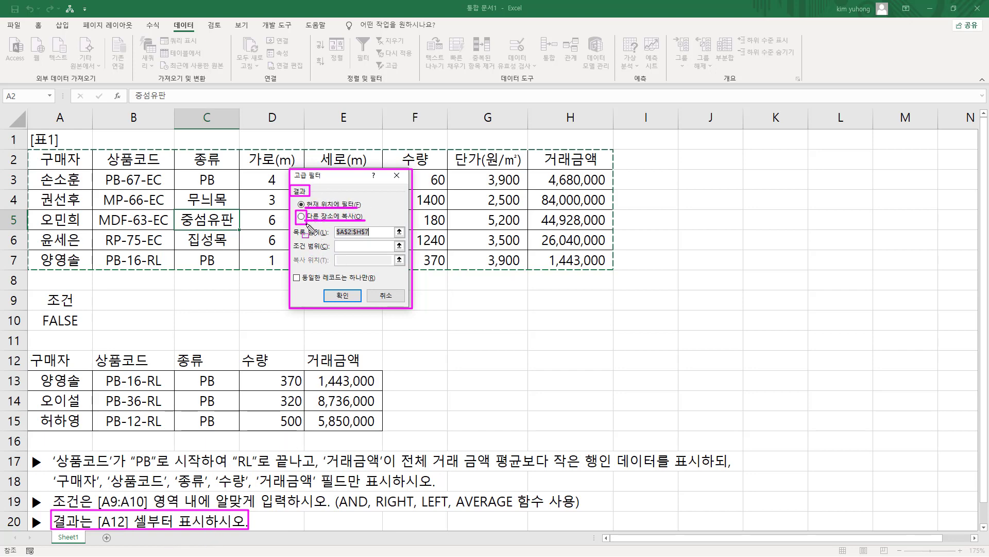
key(Escape)
click(301, 216)
key(ctrl+2)
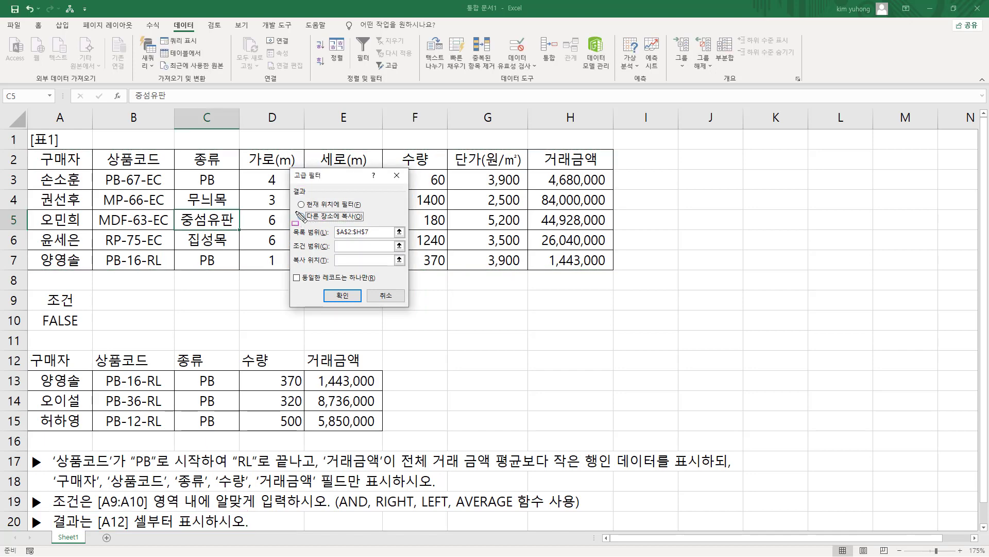
drag(296, 209, 367, 222)
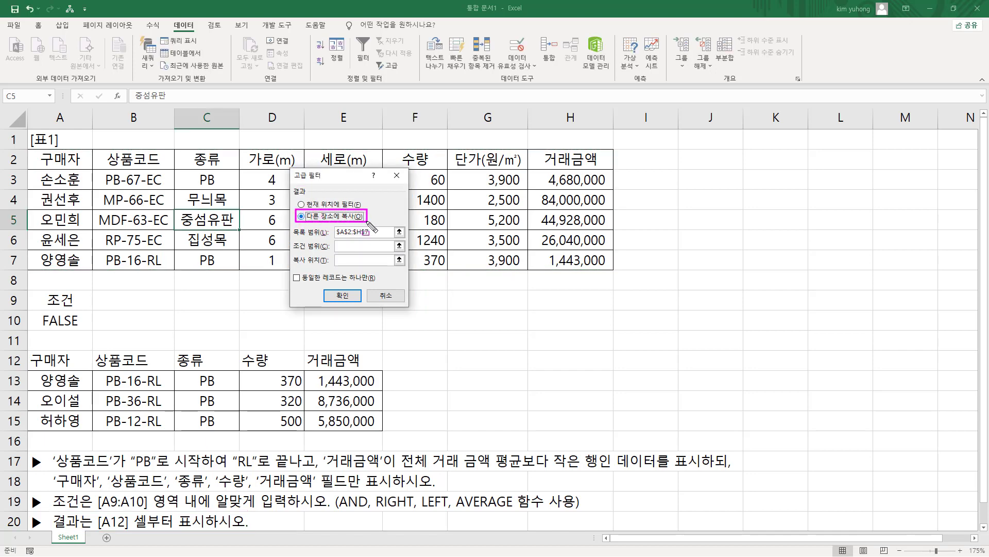
key(Escape)
- Check the Advanced Filter's list range $A$2:$H$7 against the source table
click(355, 232)
click(354, 232)
key(ctrl+2)
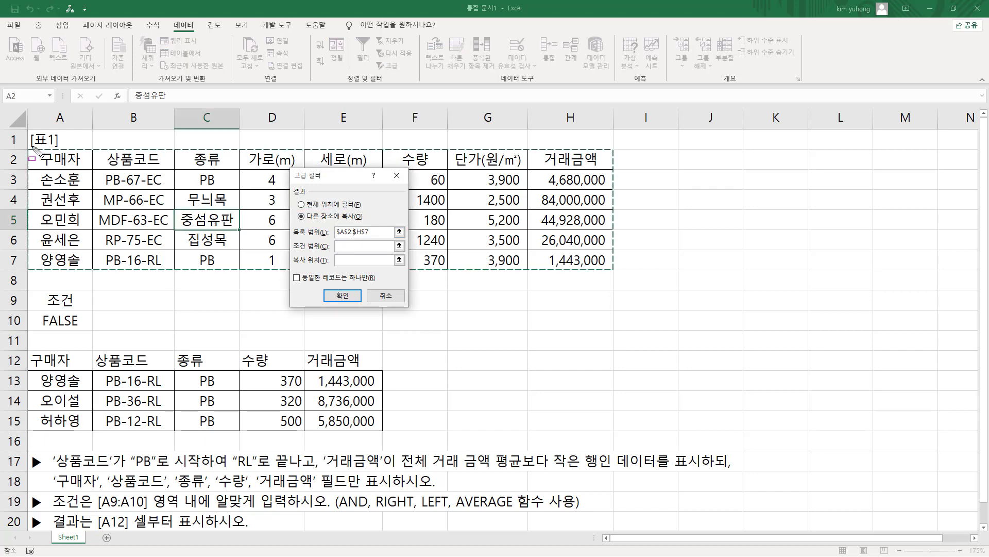
mouse_move(28, 148)
mouse_down()
mouse_move(477, 263)
mouse_move(598, 273)
mouse_move(467, 247)
mouse_move(617, 271)
mouse_up()
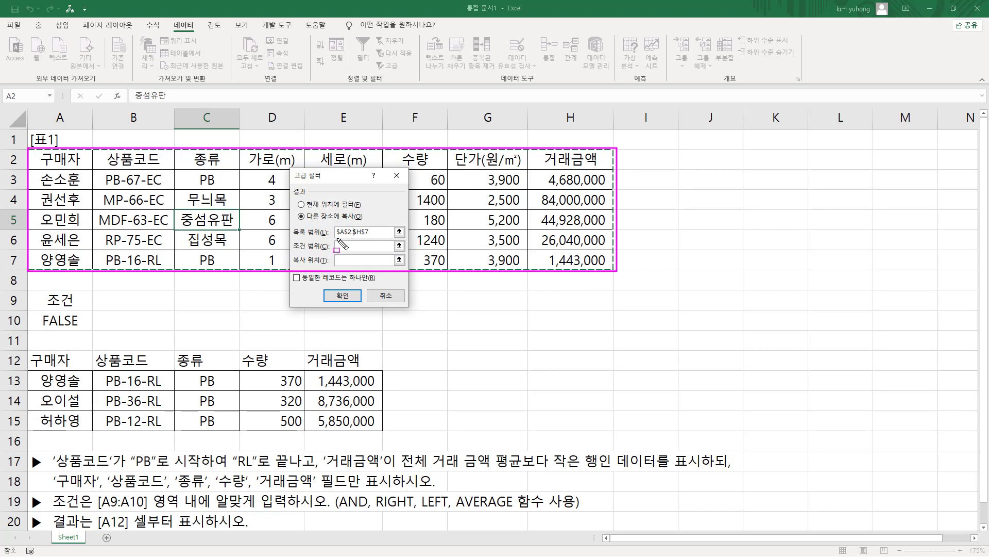
- Set the Advanced Filter's criteria range to A9:A10
key(e)
drag(293, 251, 331, 251)
key(Escape)
click(341, 246)
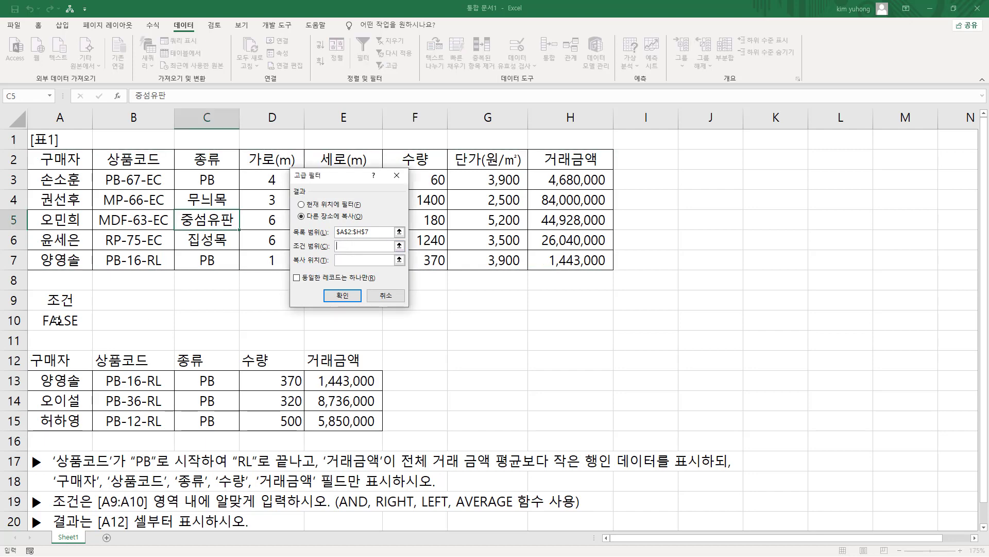
drag(57, 300, 61, 322)
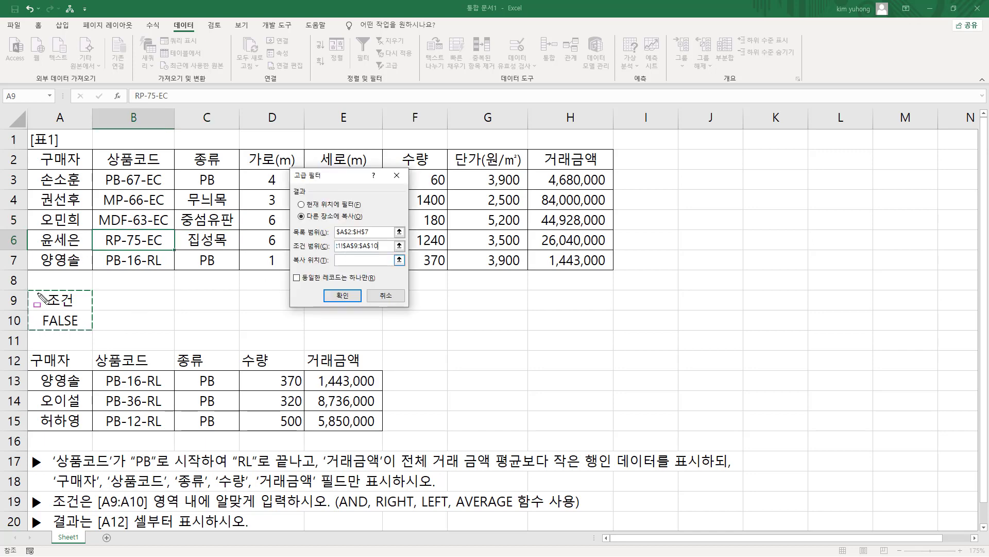
drag(339, 260, 379, 249)
key(Escape)
- Set the Advanced Filter's copy destination to cell A12
click(352, 260)
drag(295, 267, 328, 267)
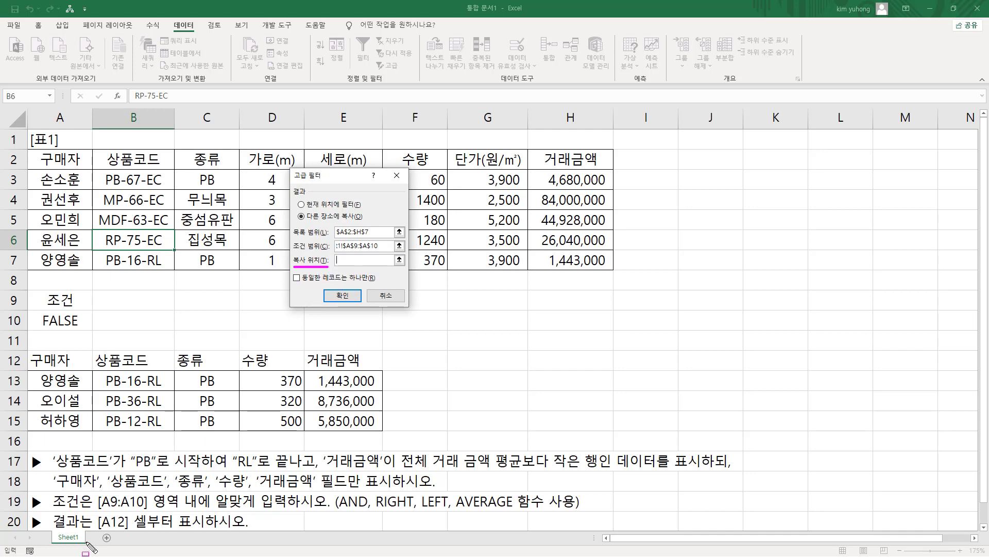
mouse_move(93, 511)
mouse_down()
mouse_move(136, 528)
mouse_move(225, 528)
mouse_up()
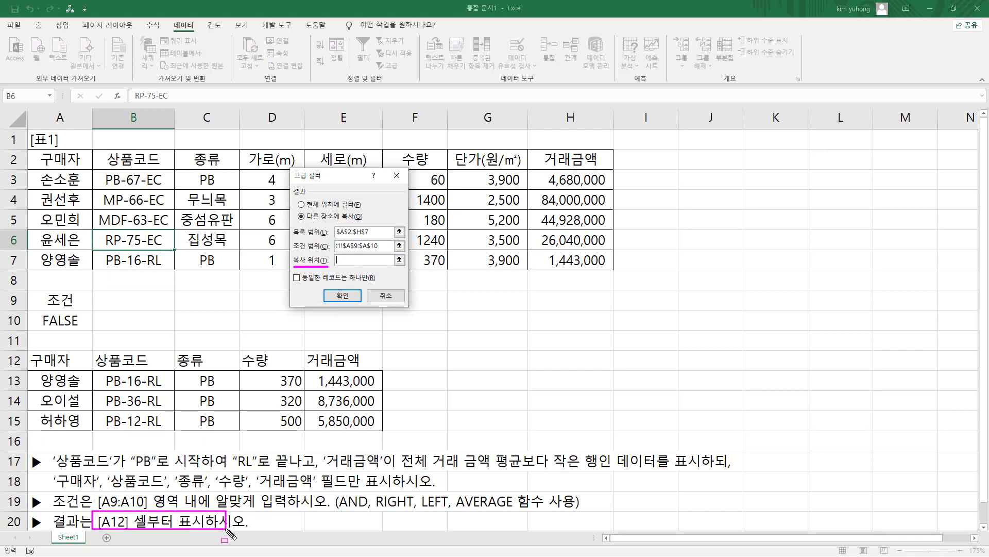
key(Escape)
click(51, 360)
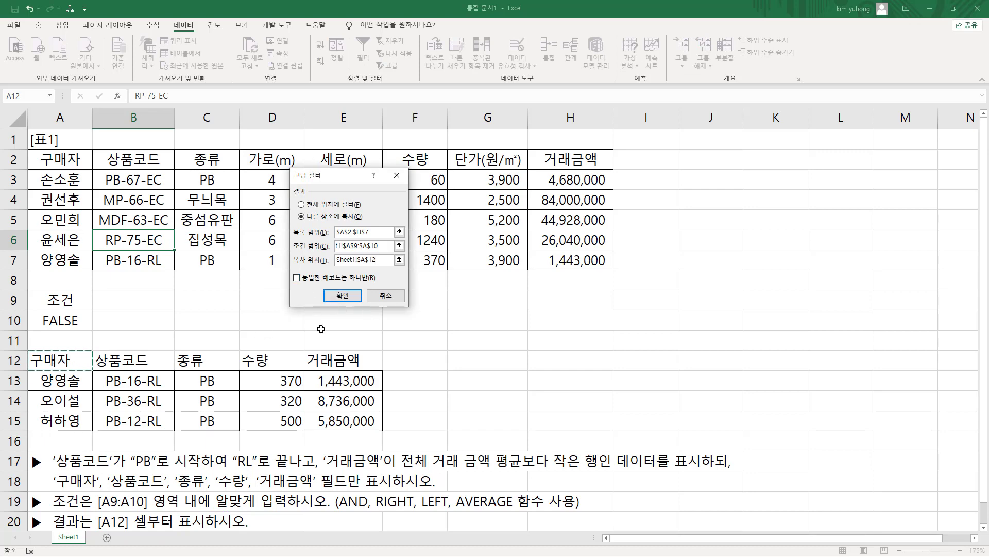
- Set the Advanced Filter's copy destination to the output field headers in A12:E12
drag(51, 470, 395, 492)
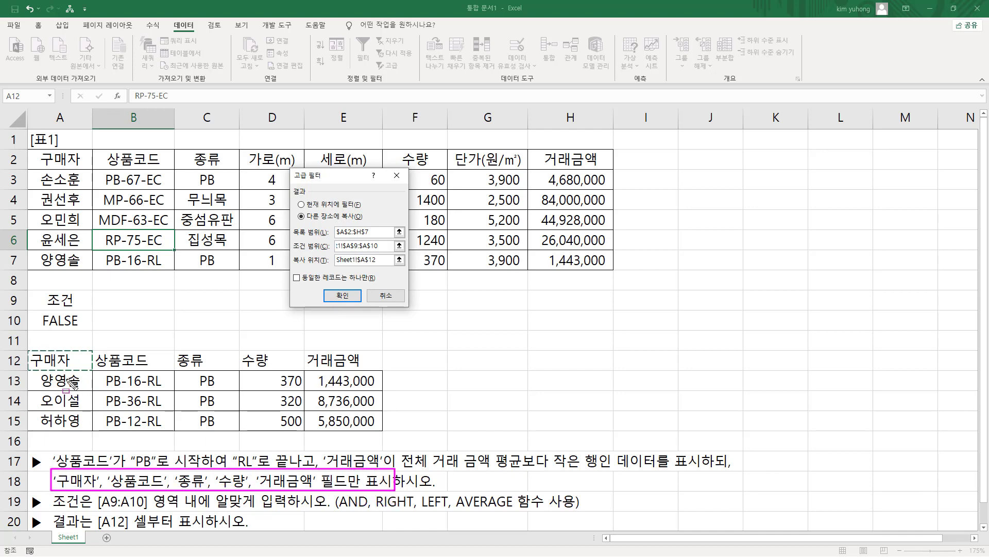
mouse_move(32, 369)
mouse_down()
mouse_move(389, 381)
mouse_move(380, 359)
mouse_up()
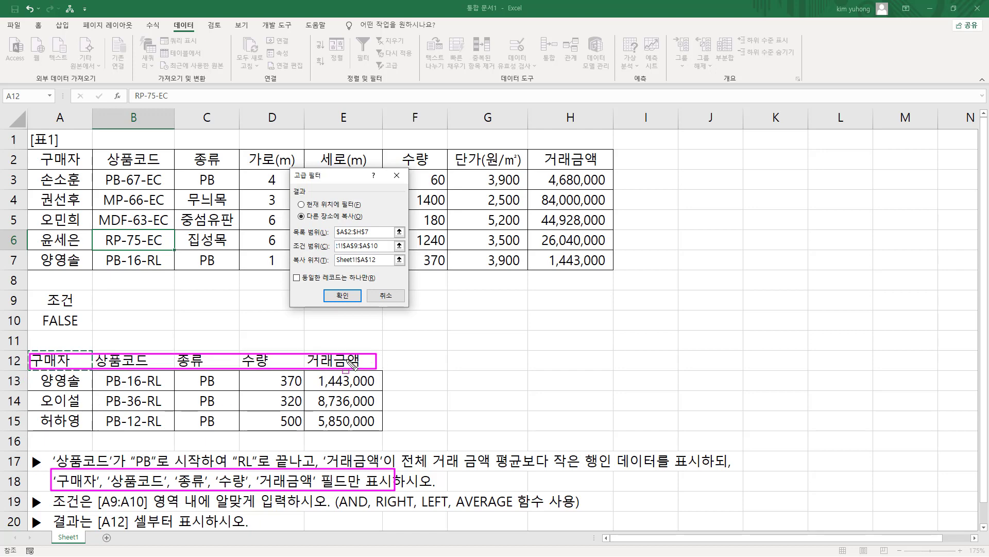
key(Escape)
click(390, 260)
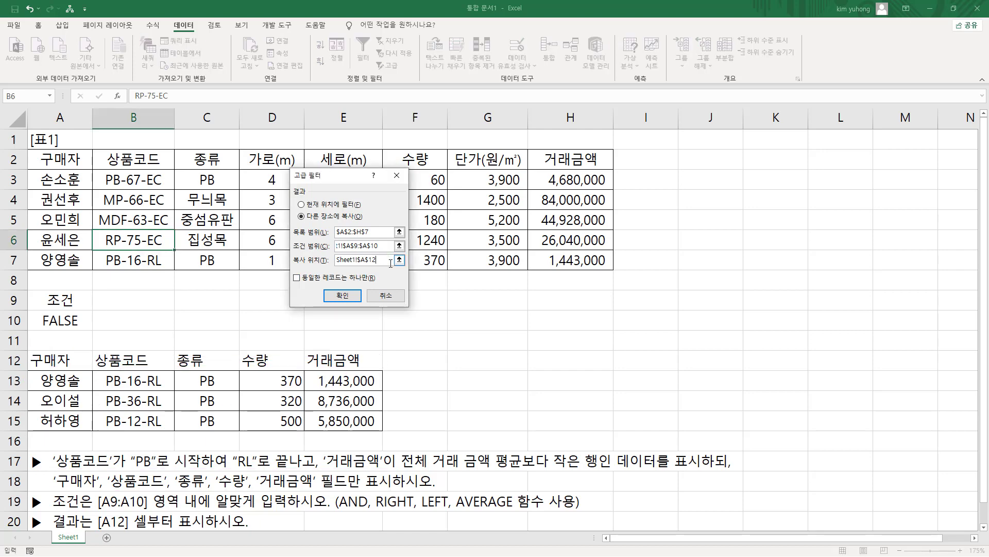
drag(42, 360, 334, 358)
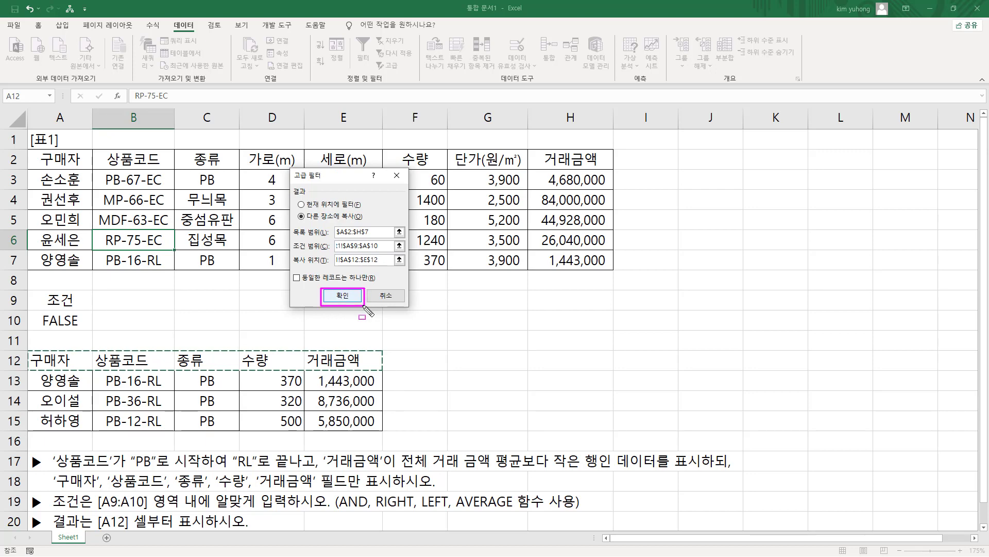
drag(30, 290, 88, 329)
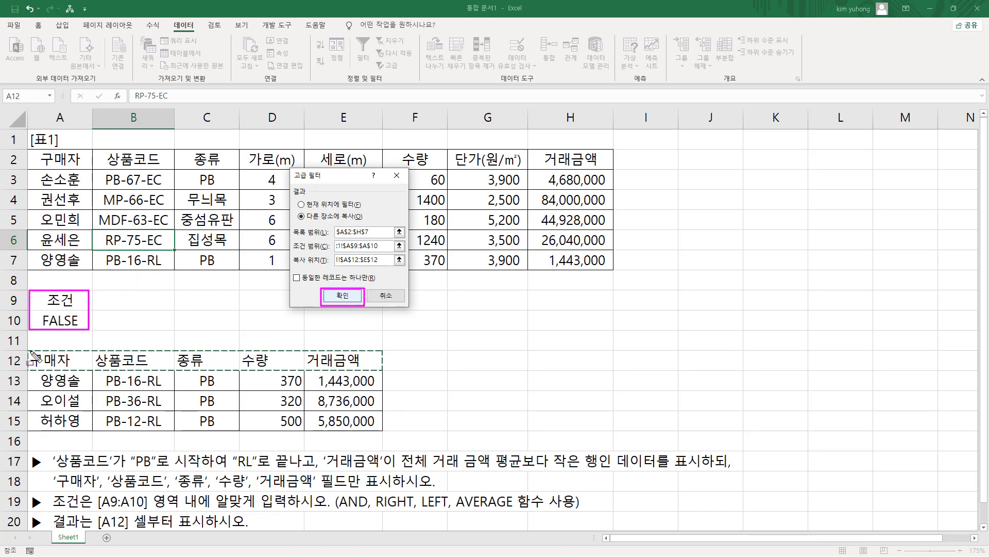
mouse_move(30, 350)
mouse_down()
mouse_move(44, 390)
mouse_move(373, 428)
mouse_up()
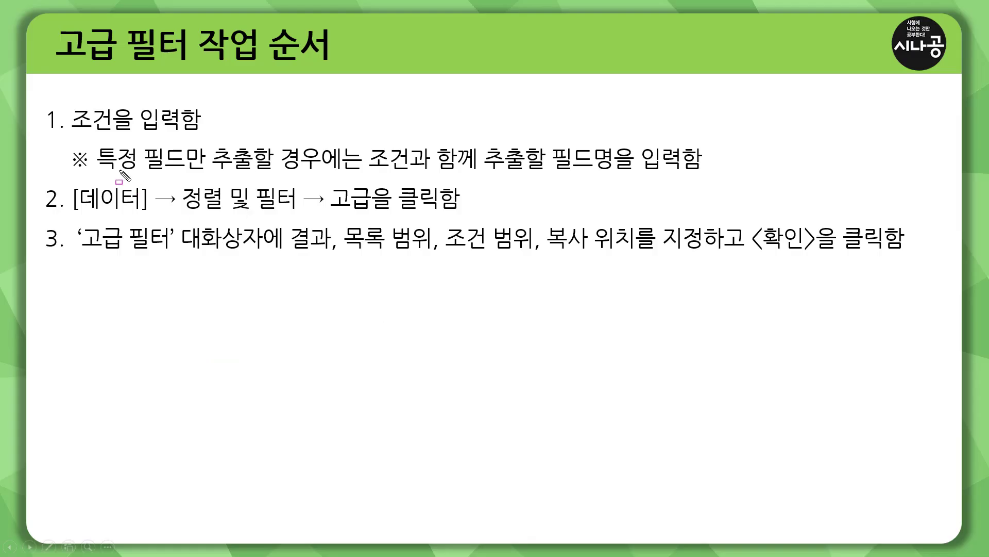
mouse_move(68, 103)
mouse_down()
mouse_move(108, 127)
mouse_move(205, 133)
mouse_up()
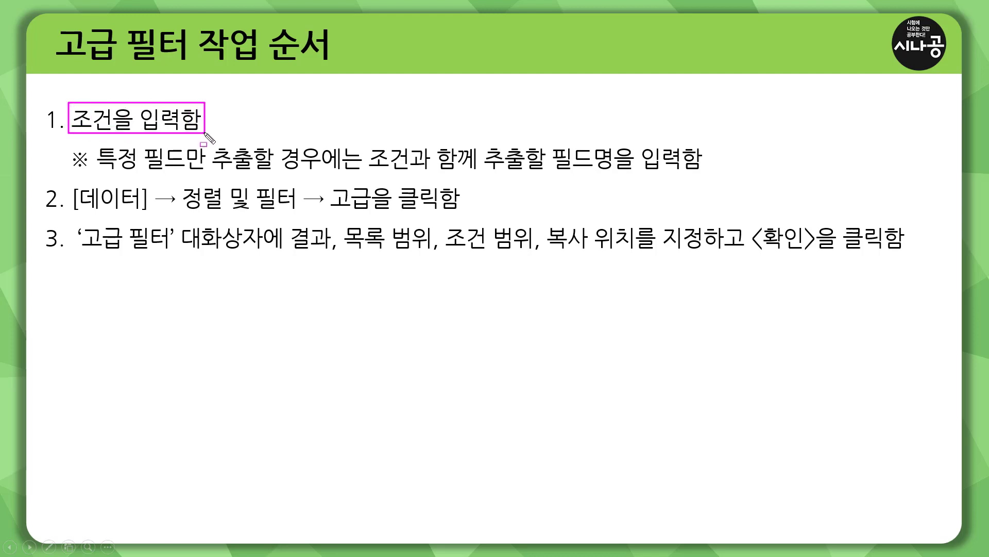
mouse_move(97, 169)
mouse_down()
mouse_move(359, 171)
mouse_move(369, 140)
mouse_move(411, 176)
mouse_up()
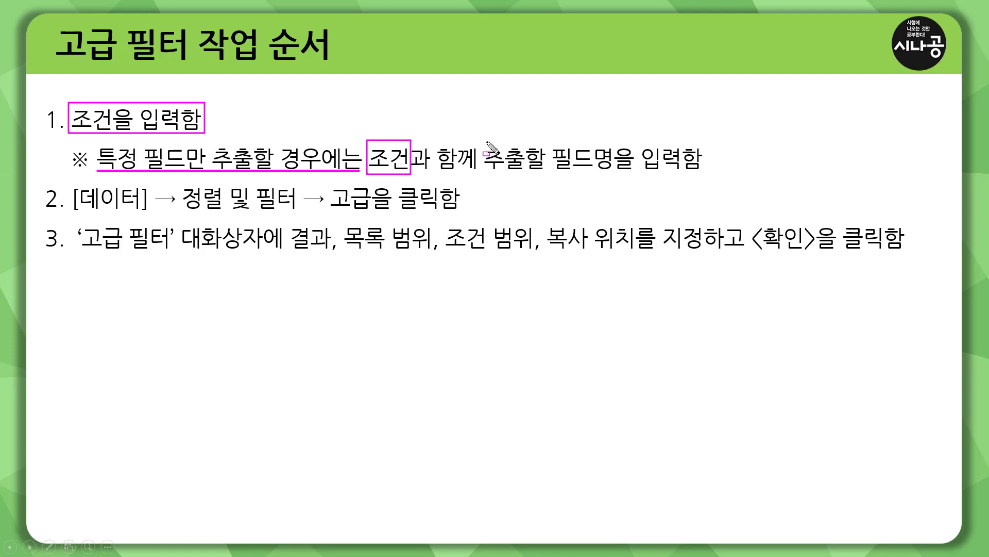
mouse_move(485, 140)
mouse_down()
mouse_move(569, 174)
mouse_move(678, 174)
mouse_up()
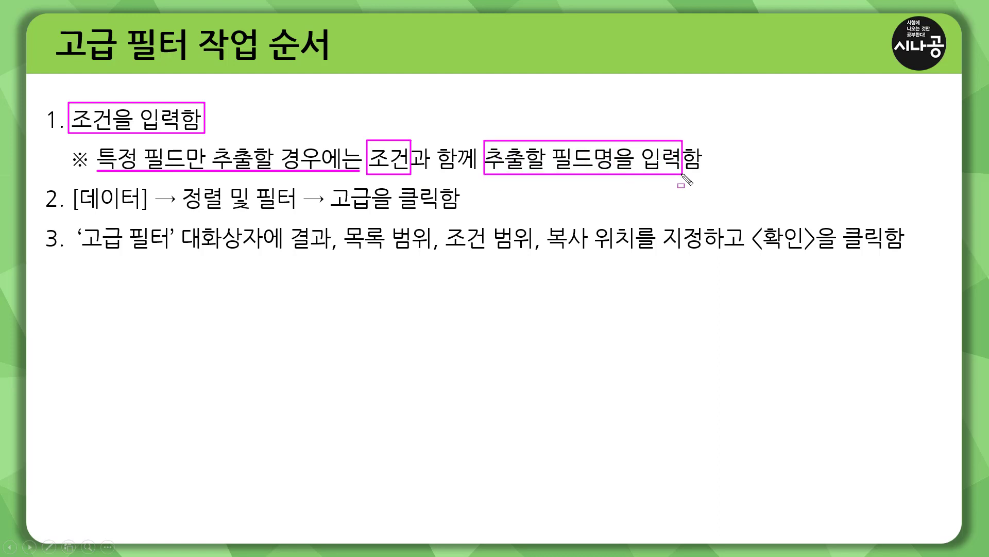